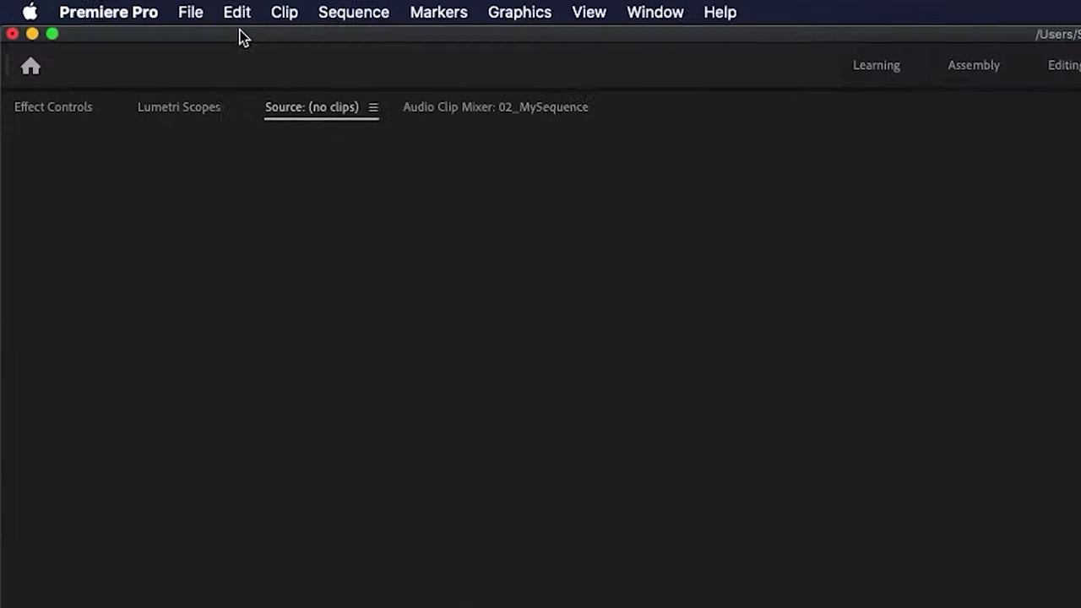
Create a default 1920×1080 adjustment layer and place it on V2 above the clips
{"action": "left_click", "coordinate": [75, 5]}
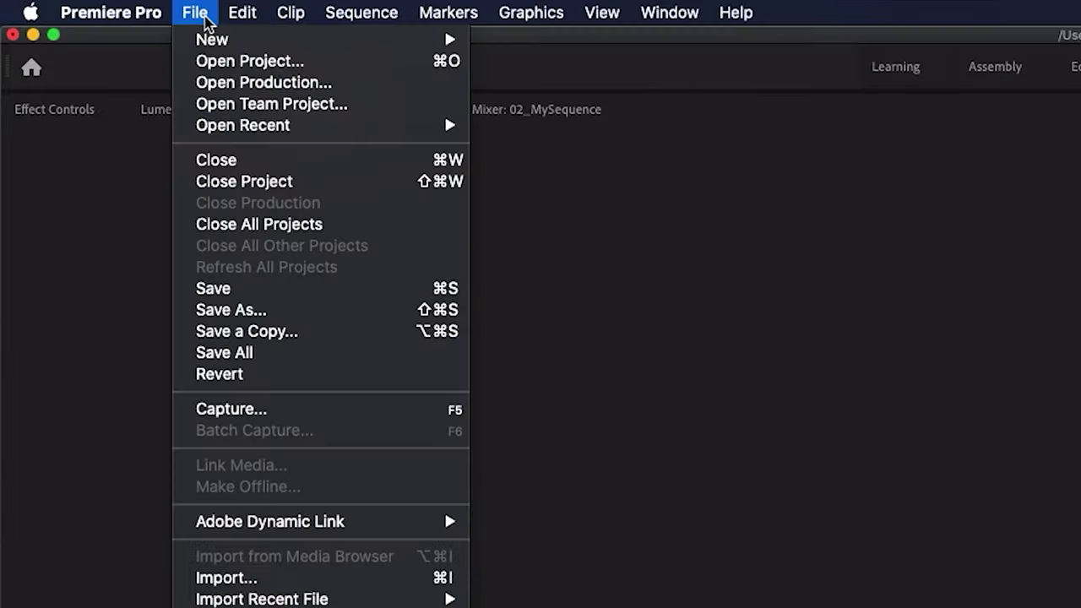
{"action": "mouse_move", "coordinate": [85, 16]}
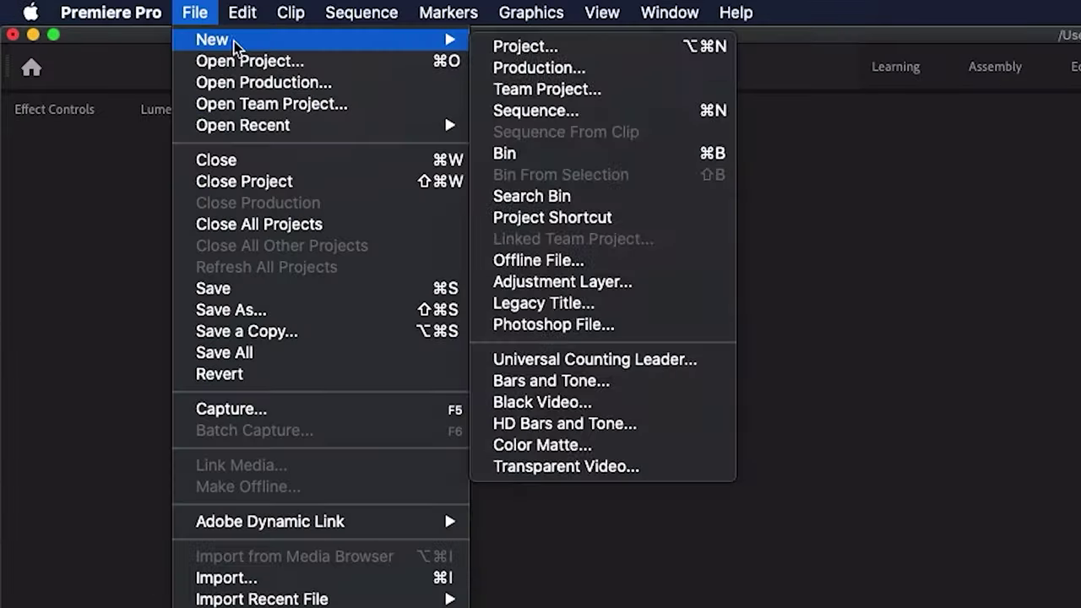
{"action": "left_click", "coordinate": [635, 282]}
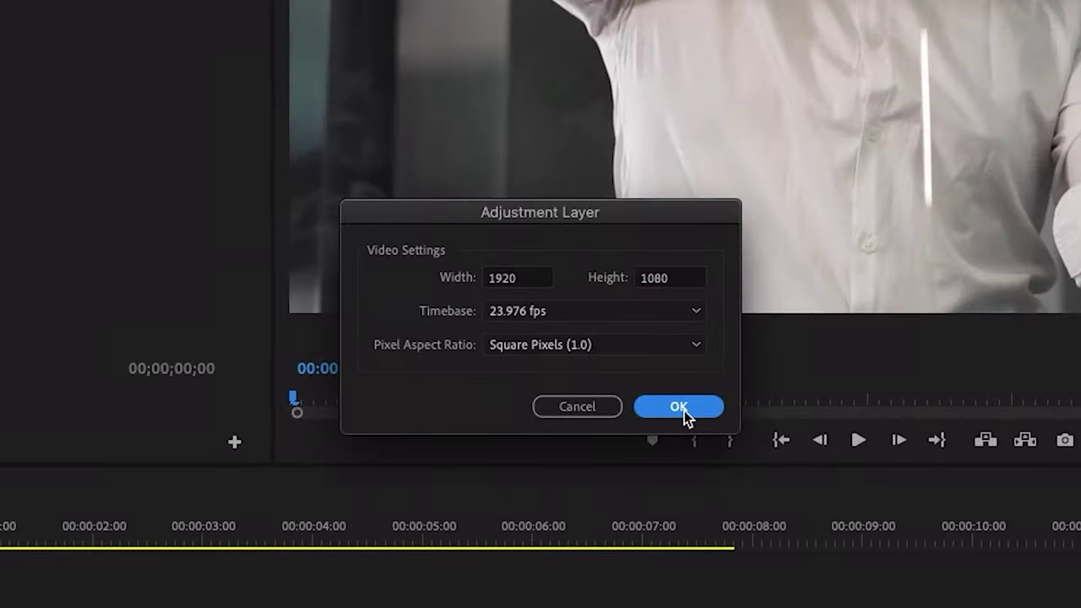
{"action": "left_click", "coordinate": [591, 342]}
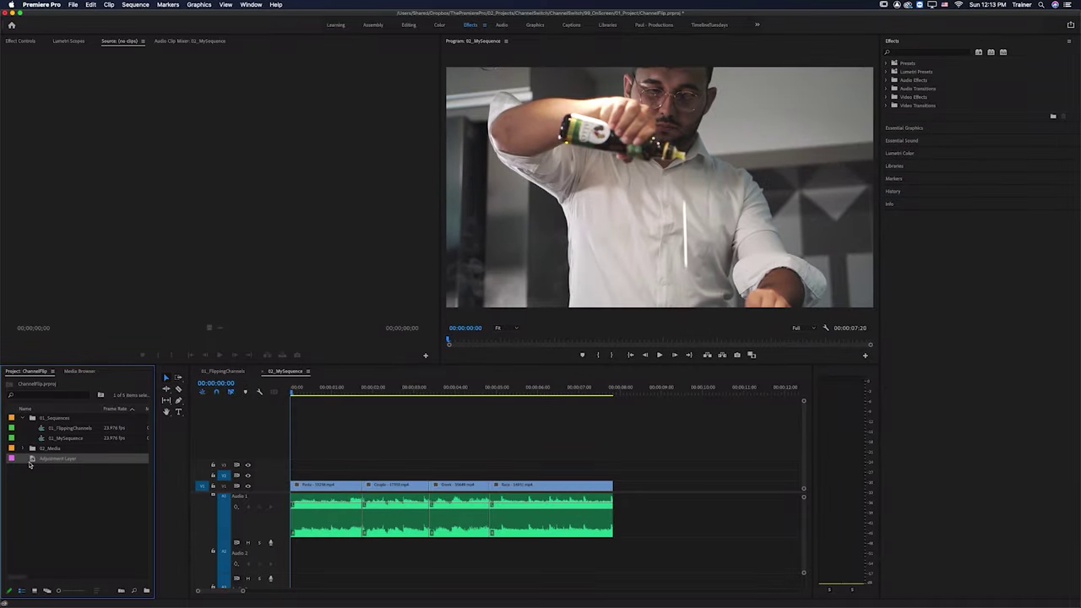
{"action": "left_click_drag", "start_coordinate": [29, 464], "coordinate": [351, 472]}
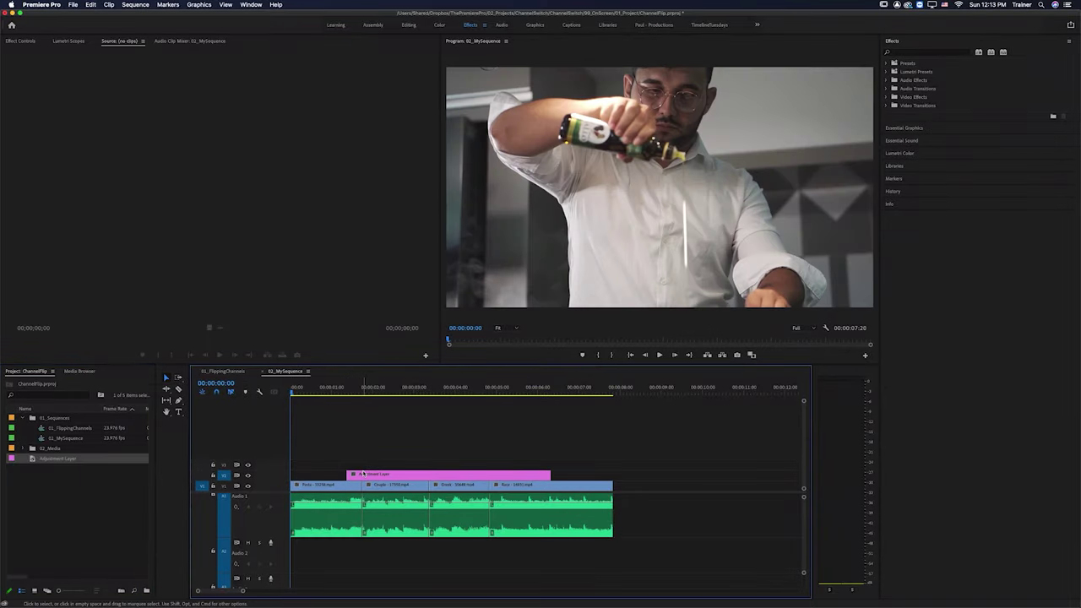
Jump to the adjustment layer's start and apply the Noise effect to it
{"action": "key", "text": "Down"}
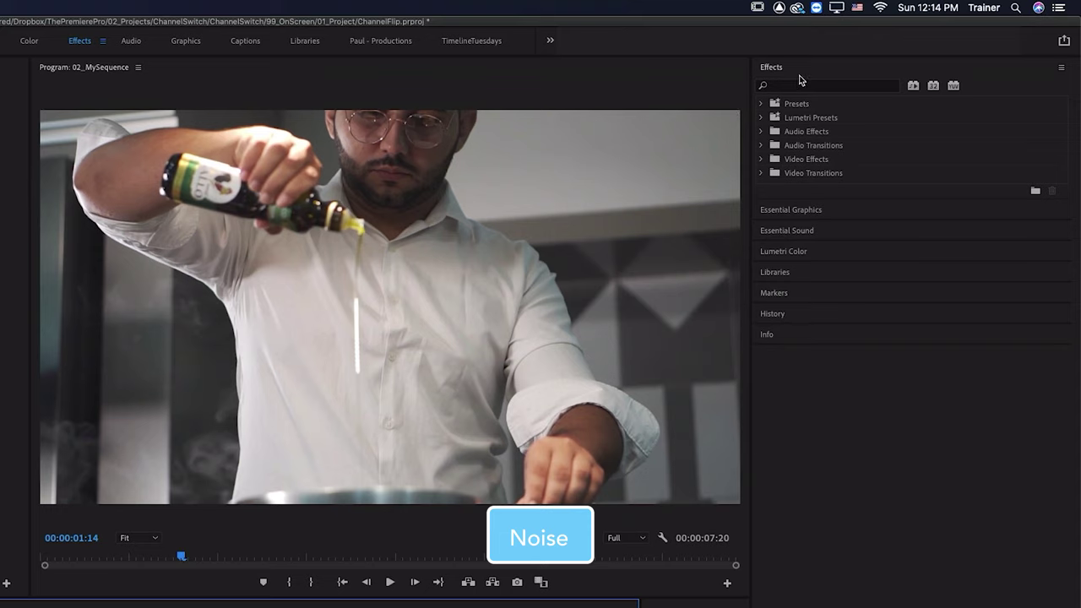
{"action": "left_click", "coordinate": [906, 50]}
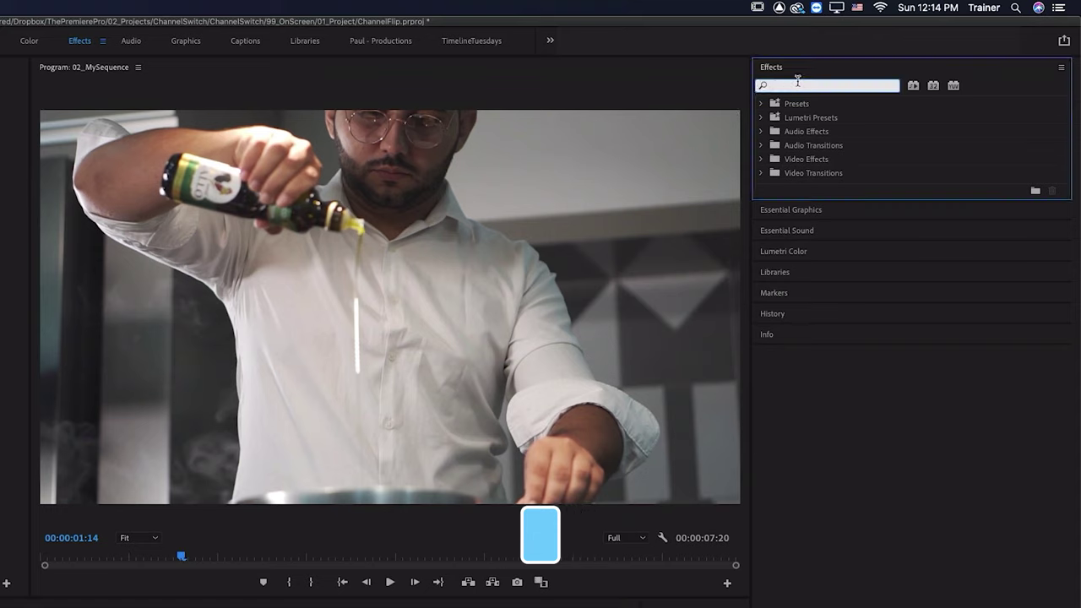
{"action": "type", "text": "noise"}
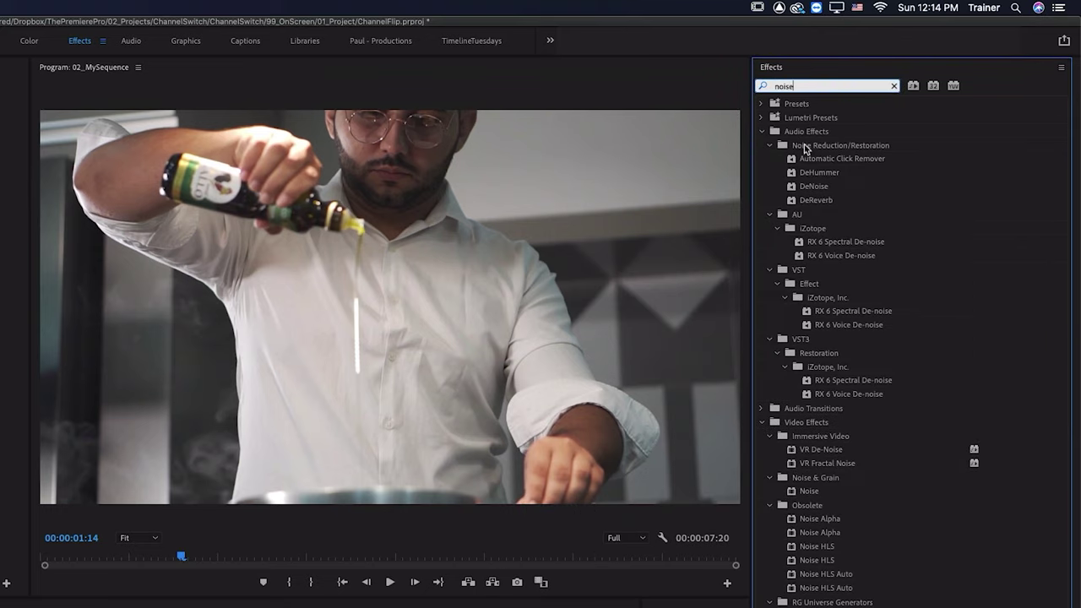
{"action": "left_click", "coordinate": [813, 491]}
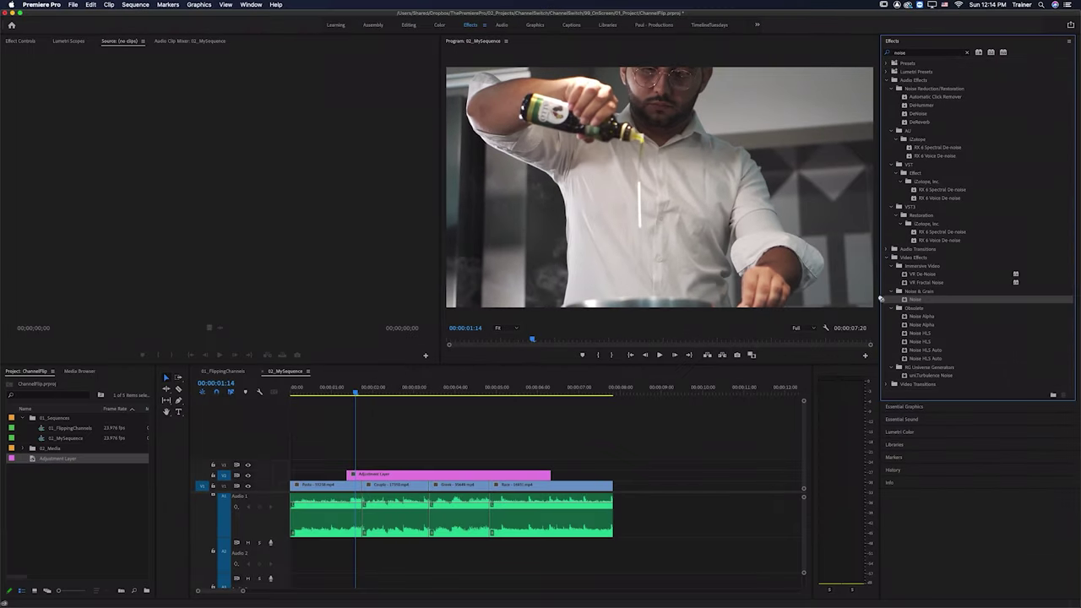
{"action": "left_click_drag", "start_coordinate": [808, 490], "coordinate": [361, 474]}
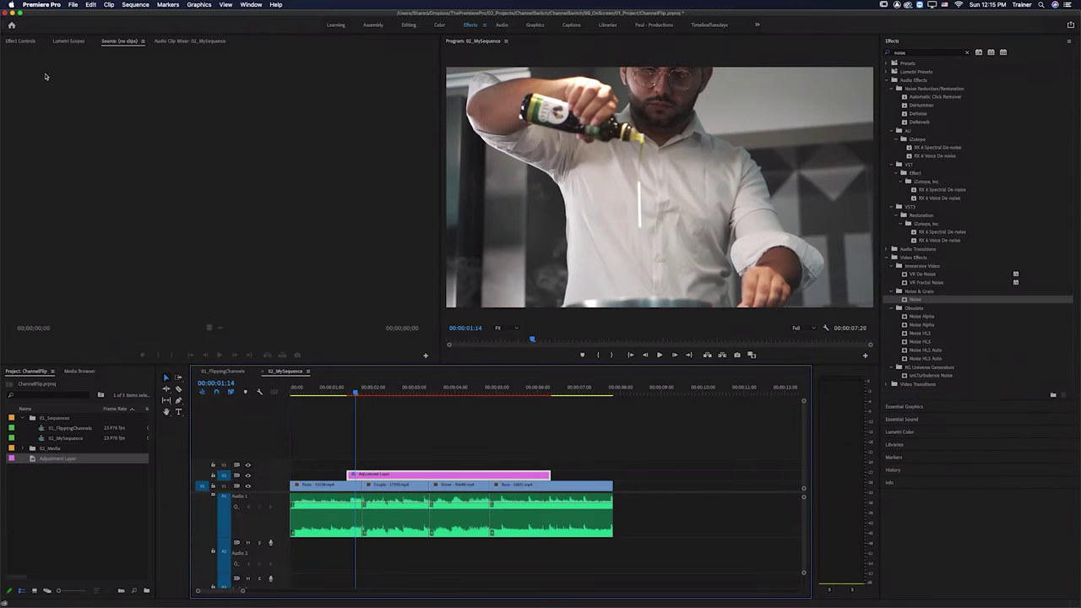
Raise the Noise effect's Amount of Noise to 100%
{"action": "left_click", "coordinate": [20, 41]}
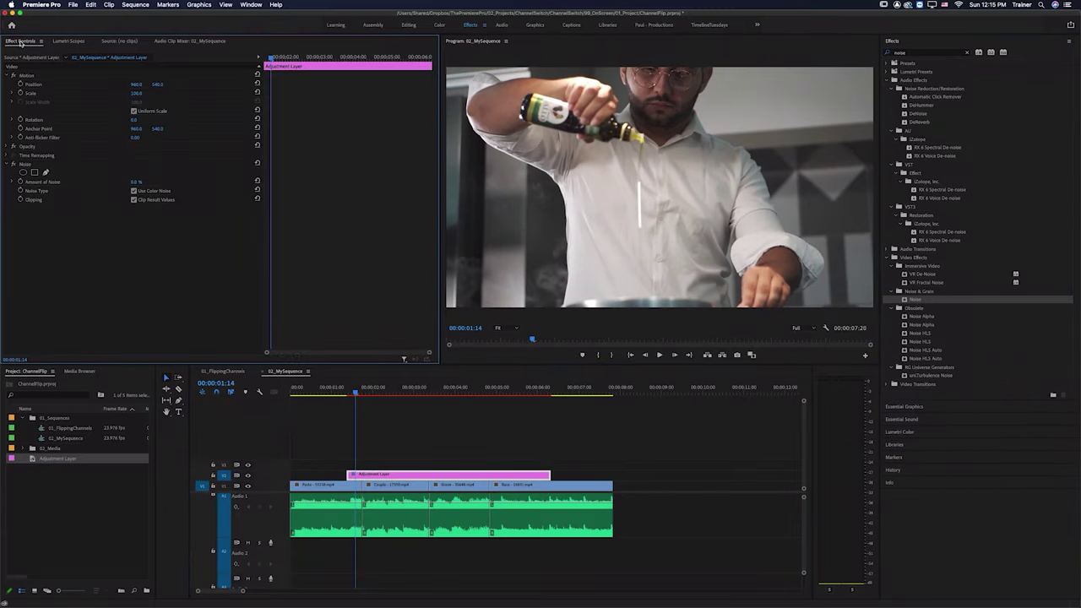
{"action": "left_click", "coordinate": [25, 164]}
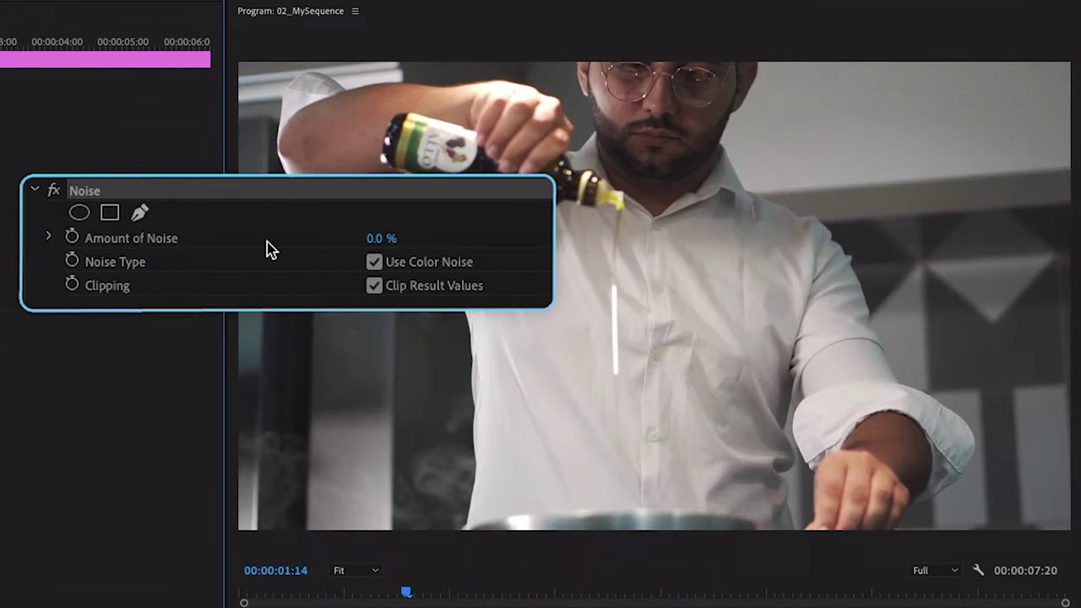
{"action": "left_click_drag", "start_coordinate": [388, 238], "coordinate": [398, 239]}
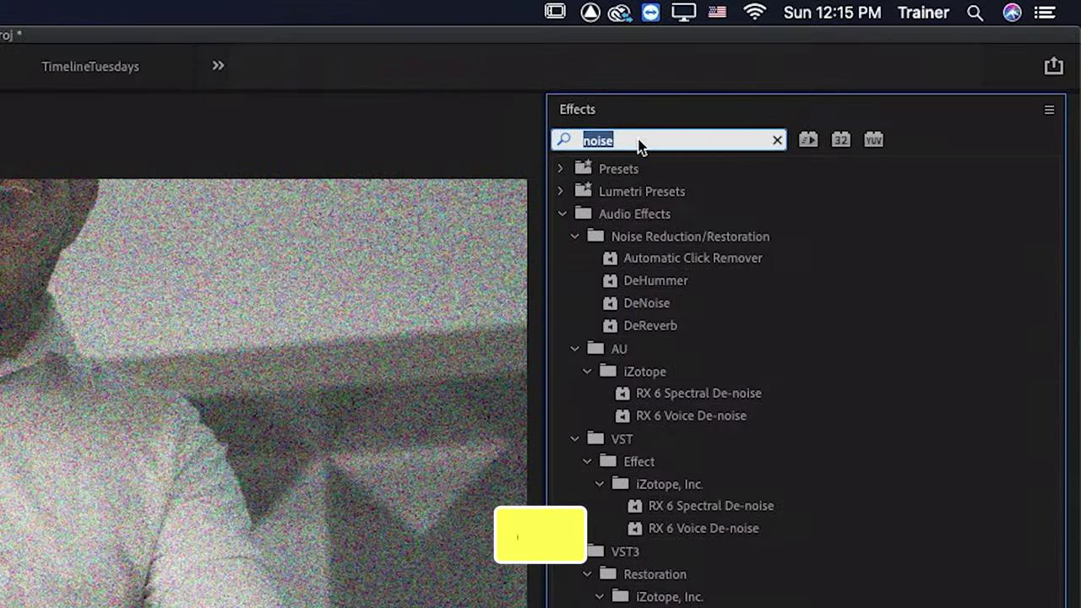
Apply Grid and drag its anchor to -34.2, 527.7 and corner to 1982.7, 537.2
{"action": "type", "text": "grid"}
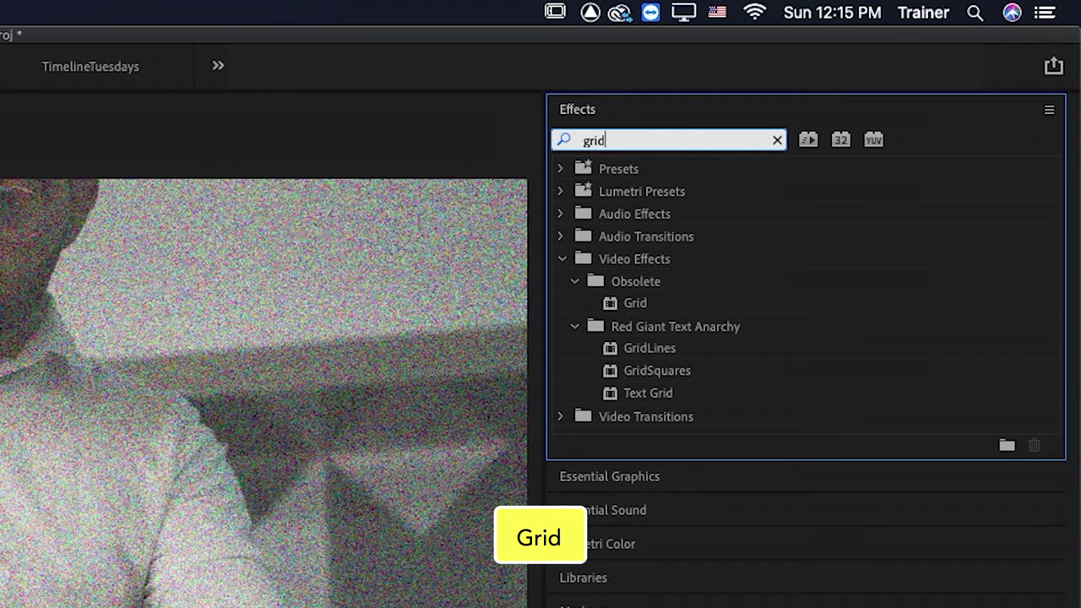
{"action": "left_click_drag", "start_coordinate": [632, 305], "coordinate": [366, 476]}
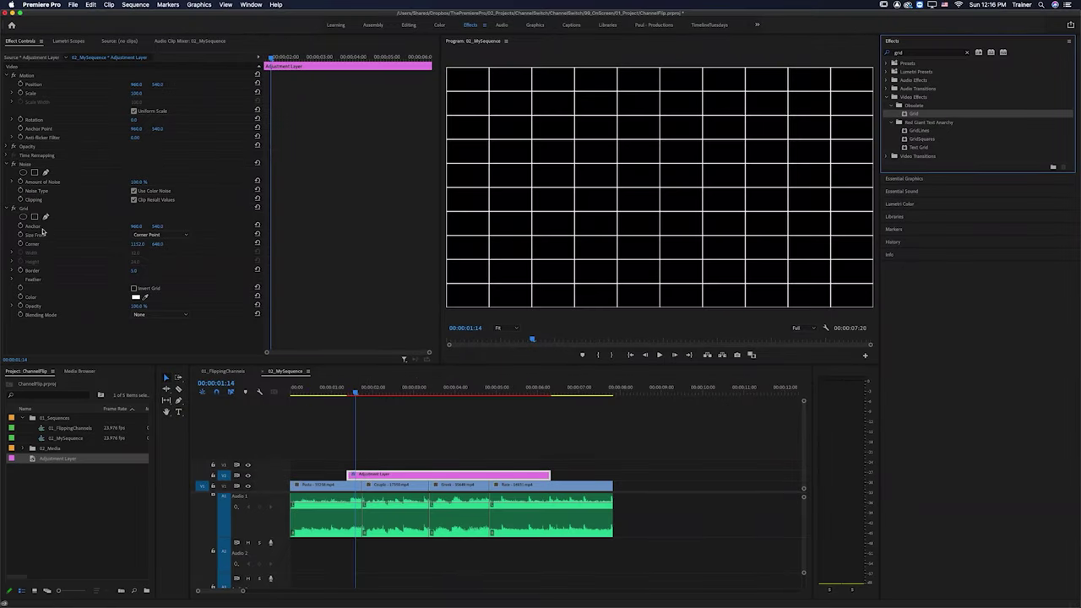
{"action": "left_click", "coordinate": [26, 210]}
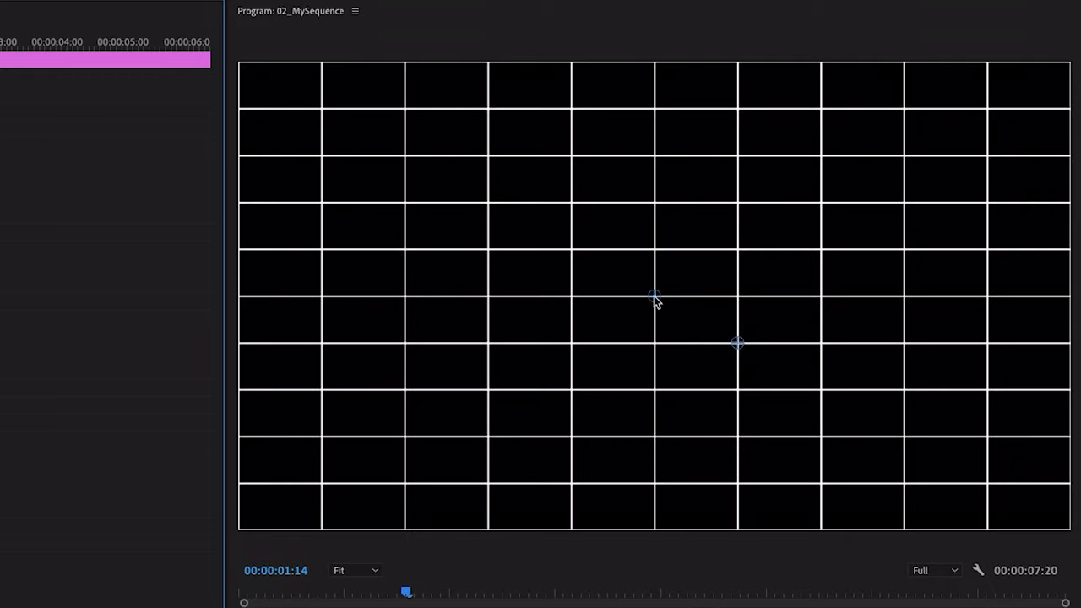
{"action": "left_click_drag", "start_coordinate": [654, 297], "coordinate": [224, 295]}
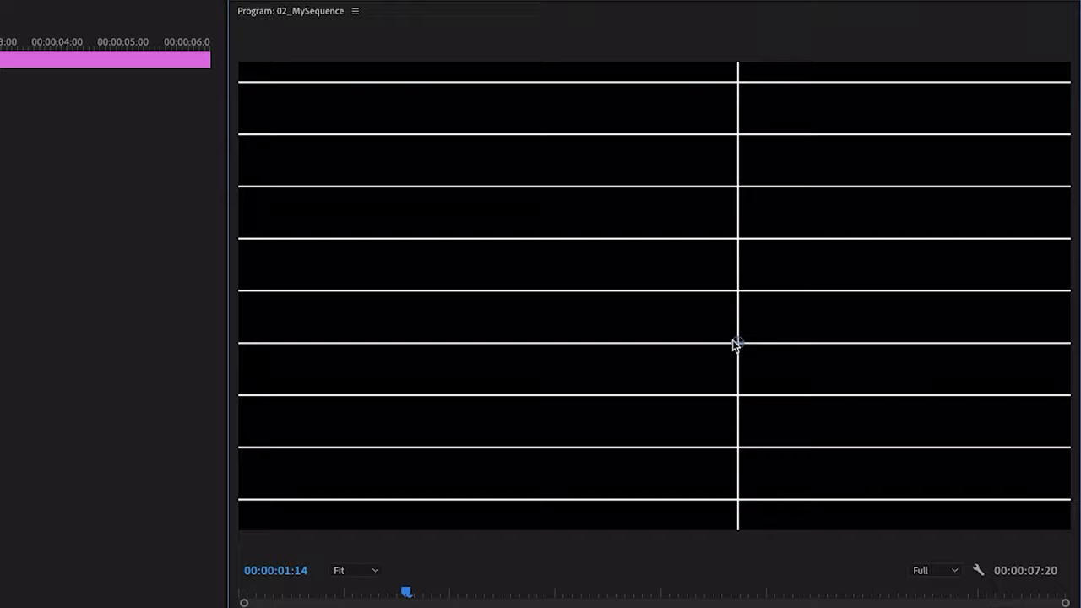
{"action": "left_click_drag", "start_coordinate": [737, 346], "coordinate": [1074, 342]}
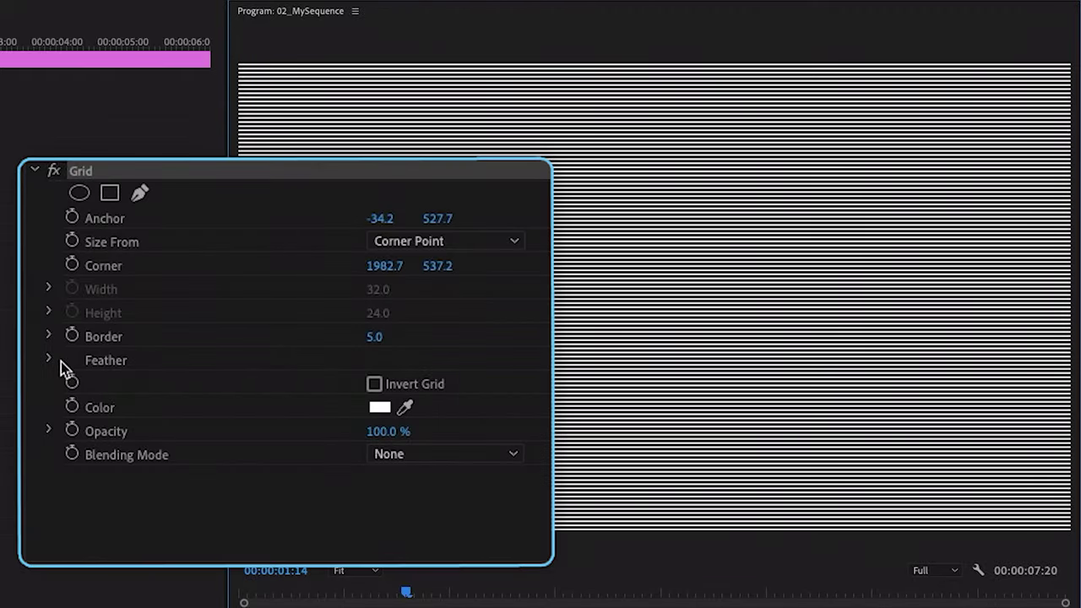
Set the Grid's Feather Height to 3 and its Blending Mode to Color Dodge
{"action": "left_click", "coordinate": [50, 360]}
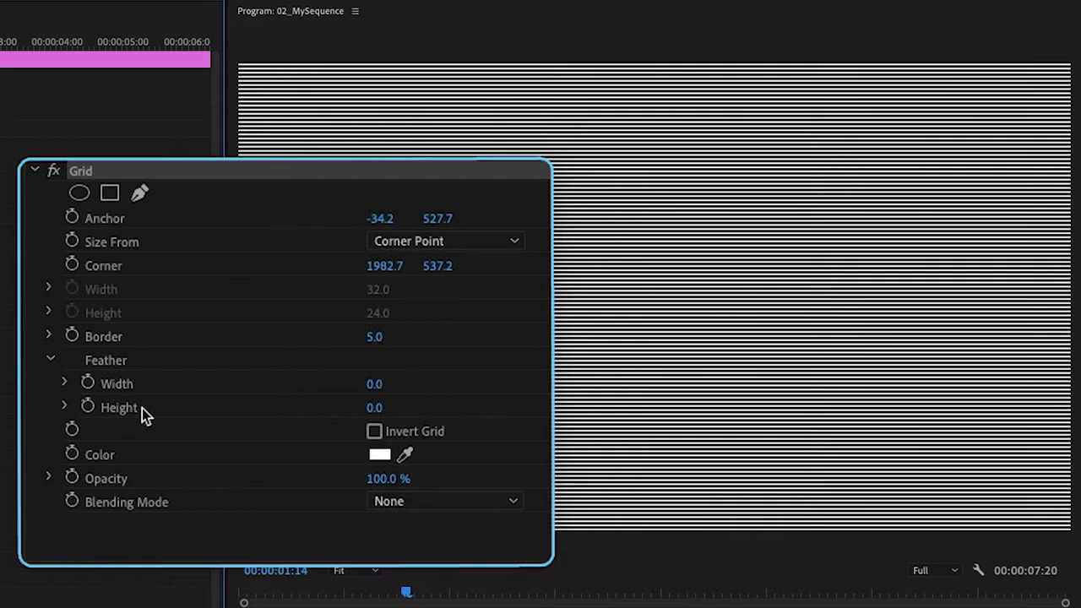
{"action": "left_click", "coordinate": [405, 408]}
{"action": "type", "text": "3"}
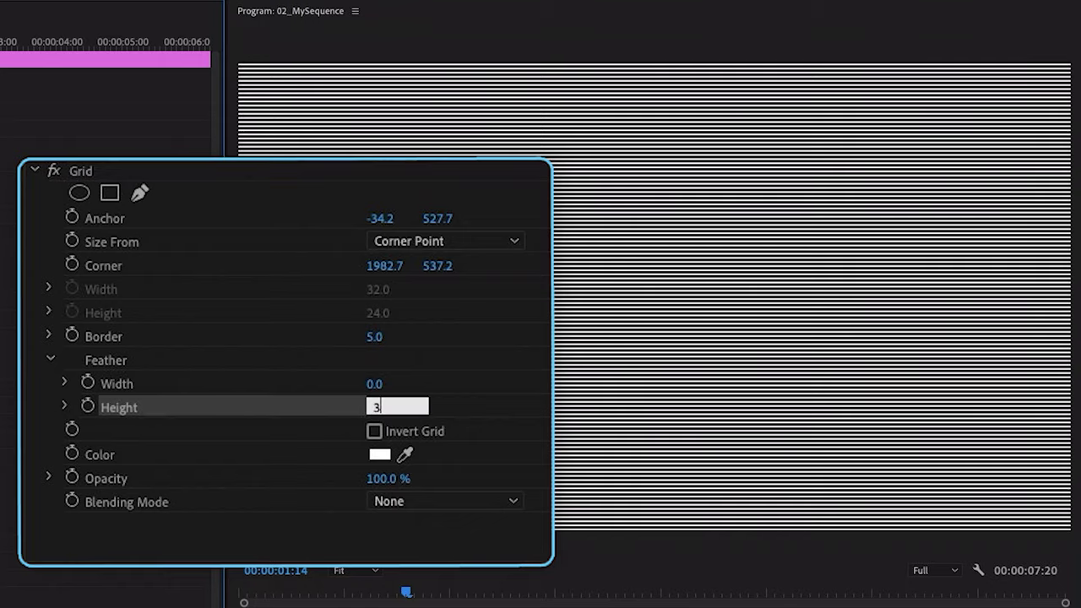
{"action": "key", "text": "Return"}
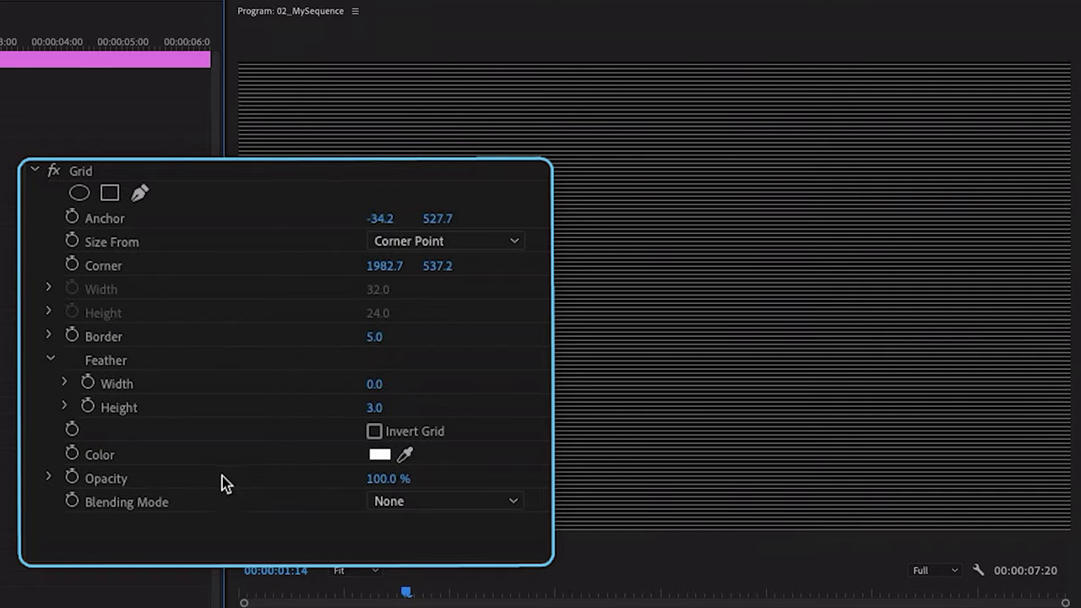
{"action": "left_click", "coordinate": [453, 504]}
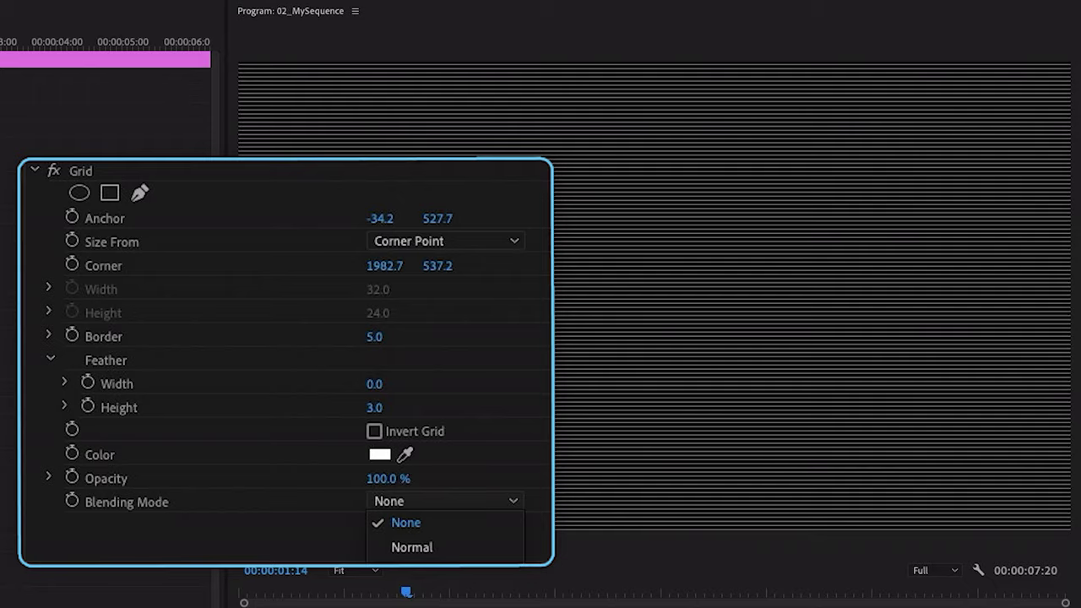
{"action": "left_click", "coordinate": [409, 501]}
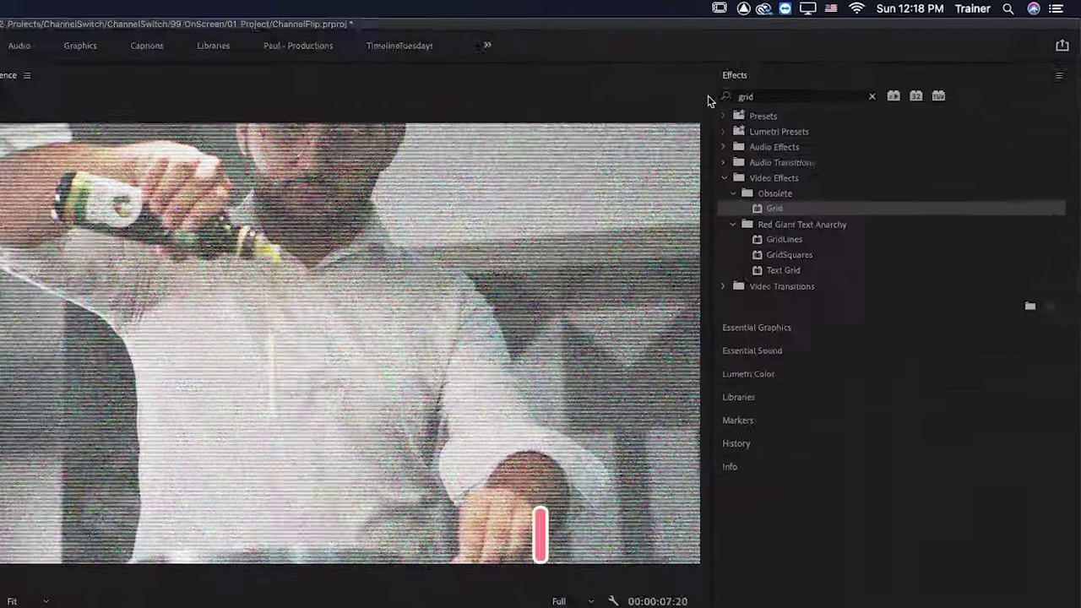
Search 'turbulent' and drop Turbulent Displace onto the adjustment layer with default settings
{"action": "double_click", "coordinate": [898, 52]}
{"action": "type", "text": "turbulent"}
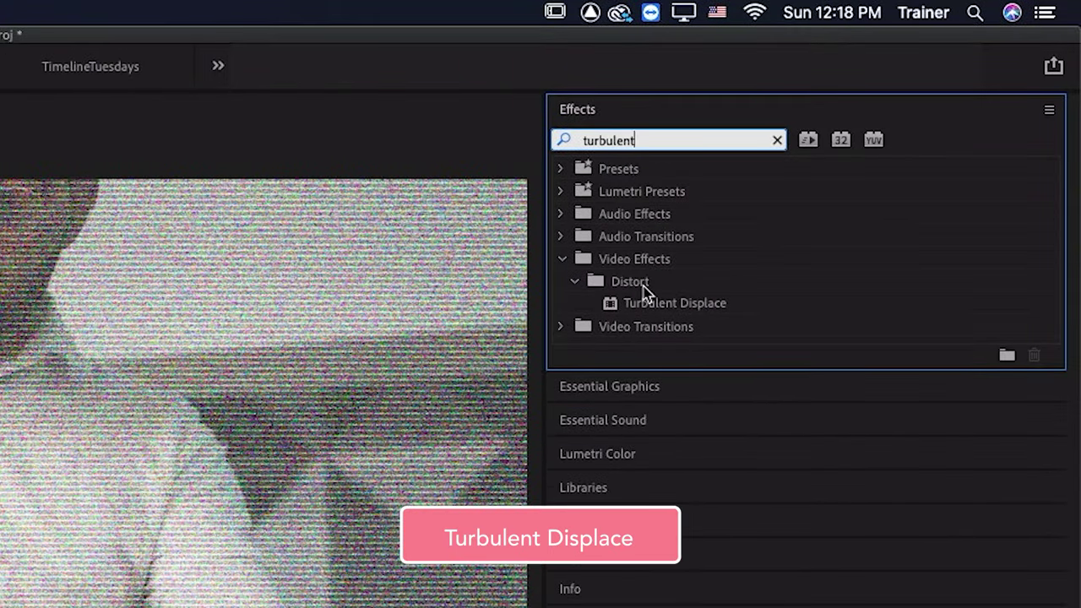
{"action": "left_click_drag", "start_coordinate": [663, 302], "coordinate": [641, 607]}
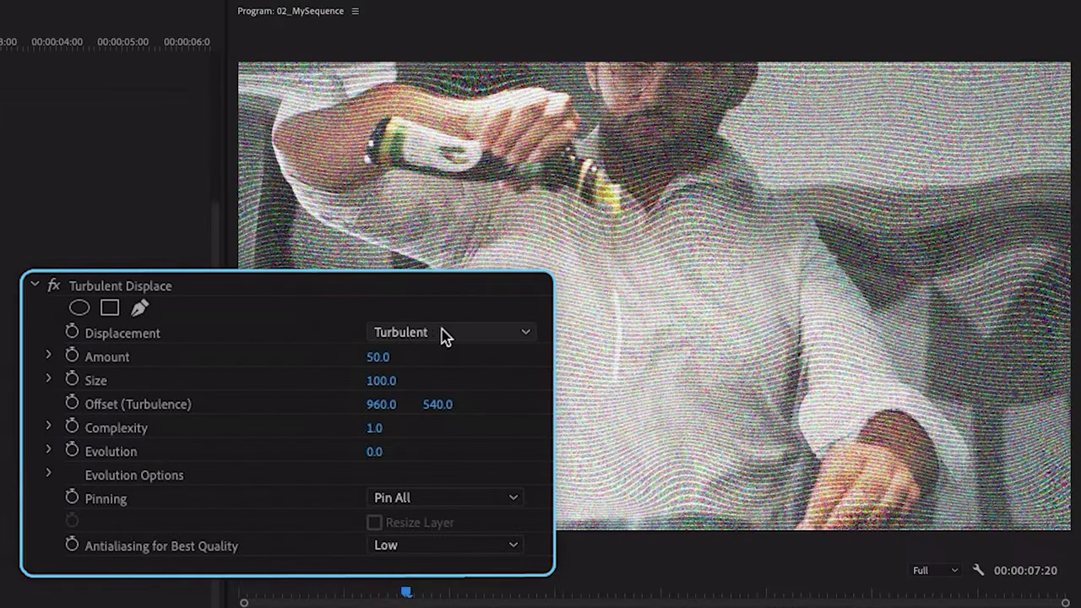
Set Turbulent Displace to Horizontal Displacement with a Complexity of 7
{"action": "left_click", "coordinate": [441, 332]}
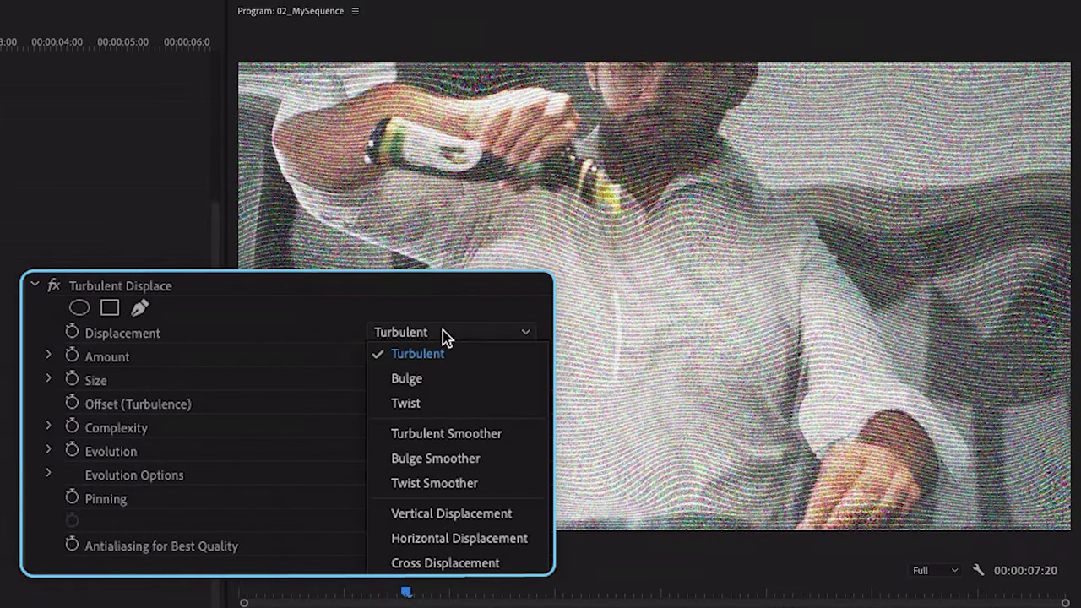
{"action": "left_click", "coordinate": [473, 539]}
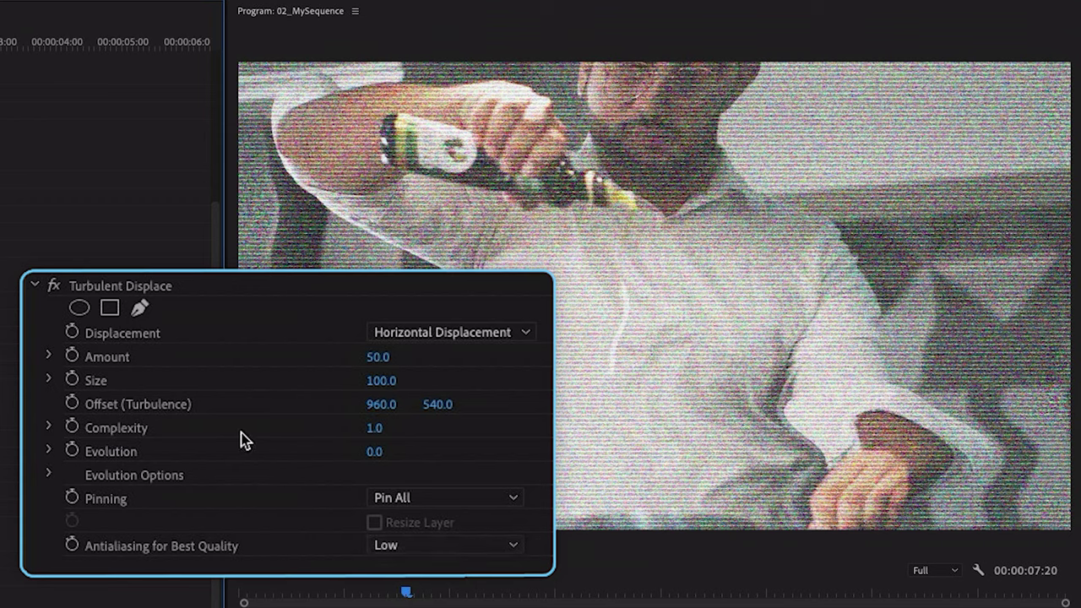
{"action": "left_click", "coordinate": [373, 427]}
{"action": "type", "text": "7"}
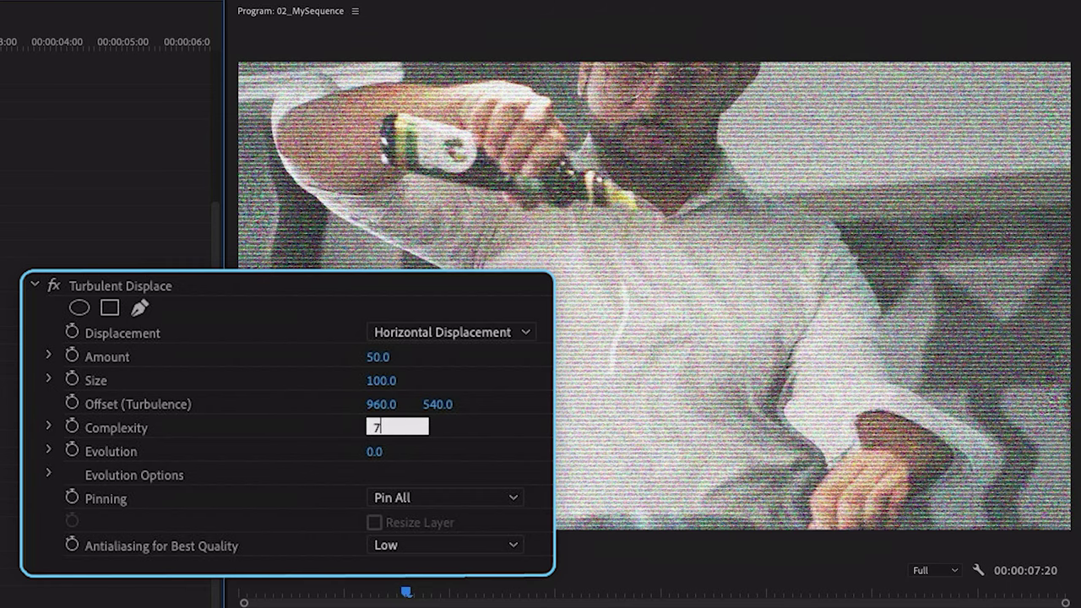
{"action": "key", "text": "Return"}
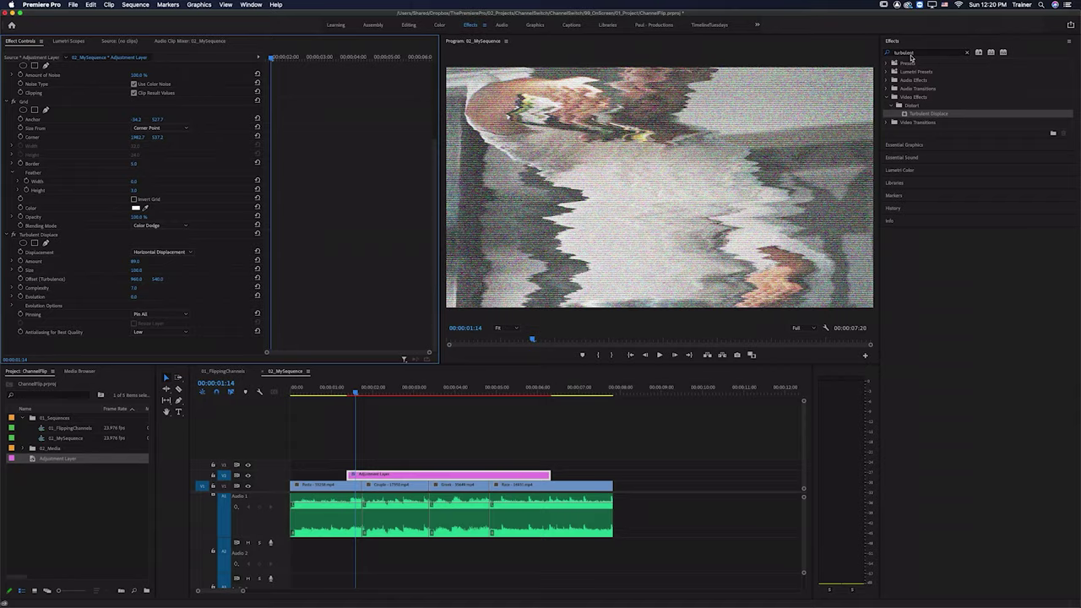
Search 'gaussian' in the Effects panel and select Gaussian Blur
{"action": "double_click", "coordinate": [905, 52]}
{"action": "type", "text": "gaussia"}
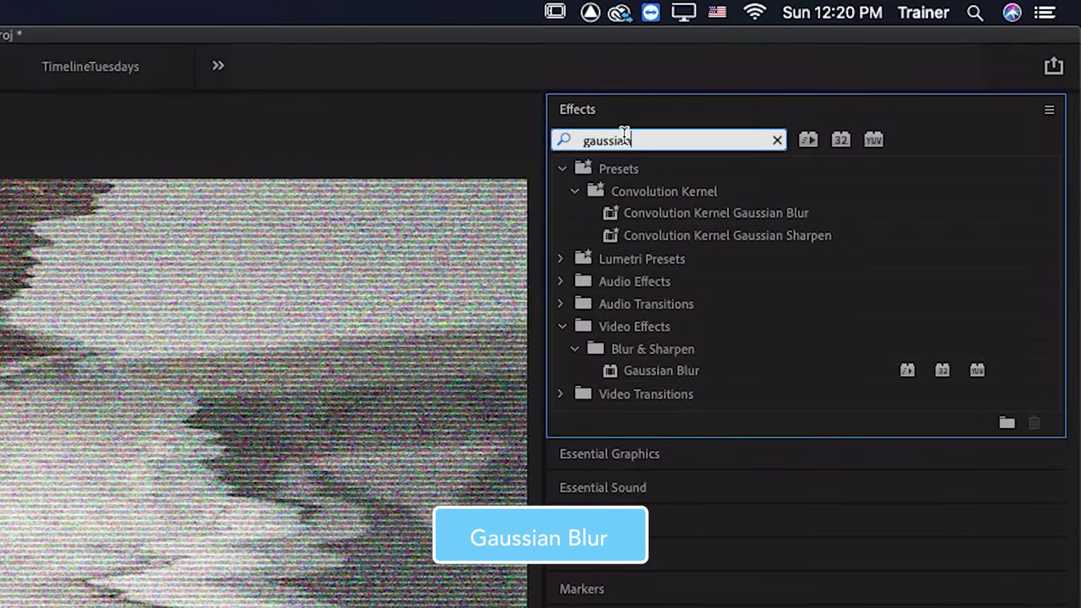
{"action": "type", "text": "n"}
{"action": "left_click", "coordinate": [642, 374]}
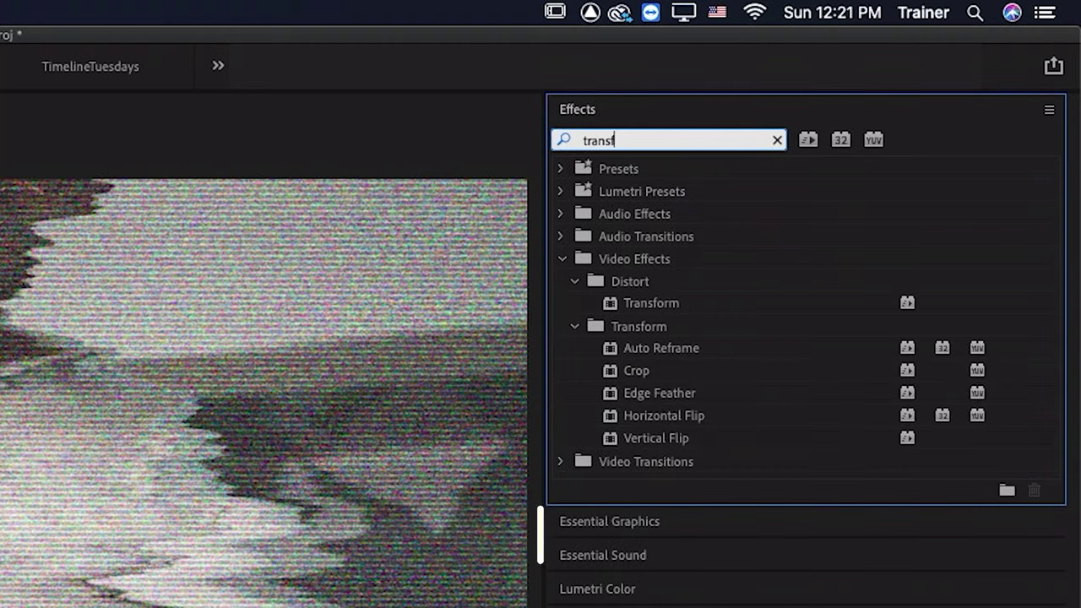
Apply the Distort > Transform effect to the adjustment layer
{"action": "left_click_drag", "start_coordinate": [650, 302], "coordinate": [420, 477]}
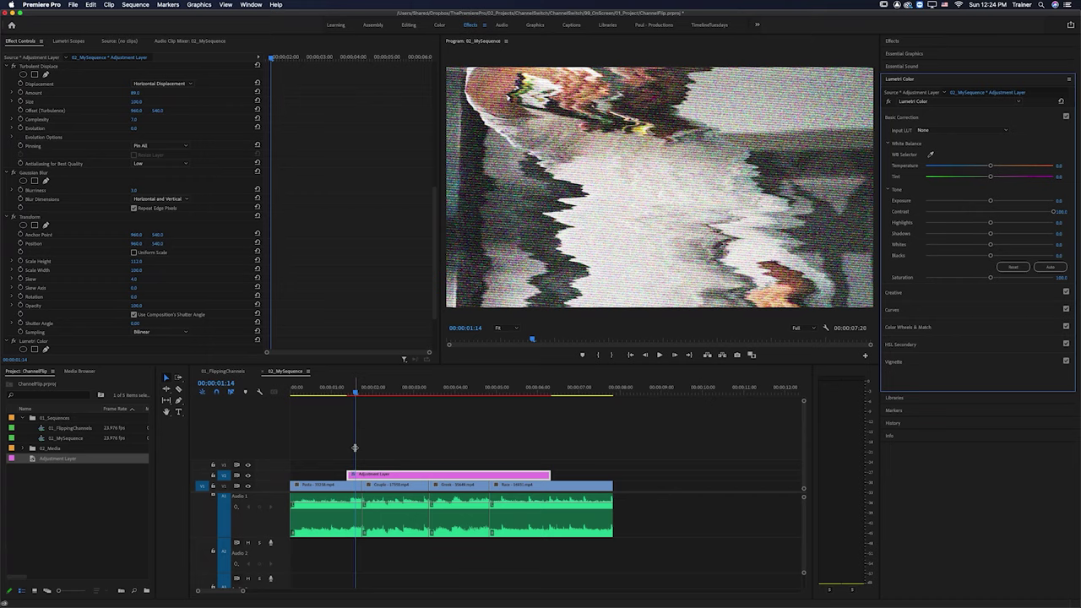
Zoom the timeline and move the playhead to the Pasta/Couple cut at 00:00:01:19
{"action": "left_click", "coordinate": [354, 447]}
{"action": "key", "text": "="}
{"action": "key", "text": "="}
{"action": "key", "text": "="}
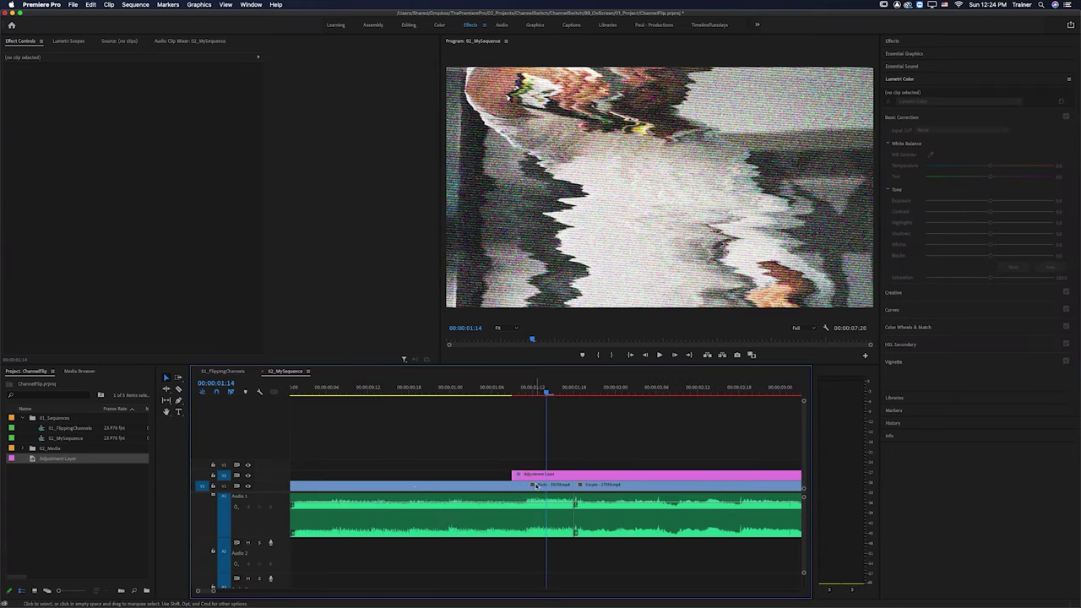
{"action": "left_click", "coordinate": [536, 486]}
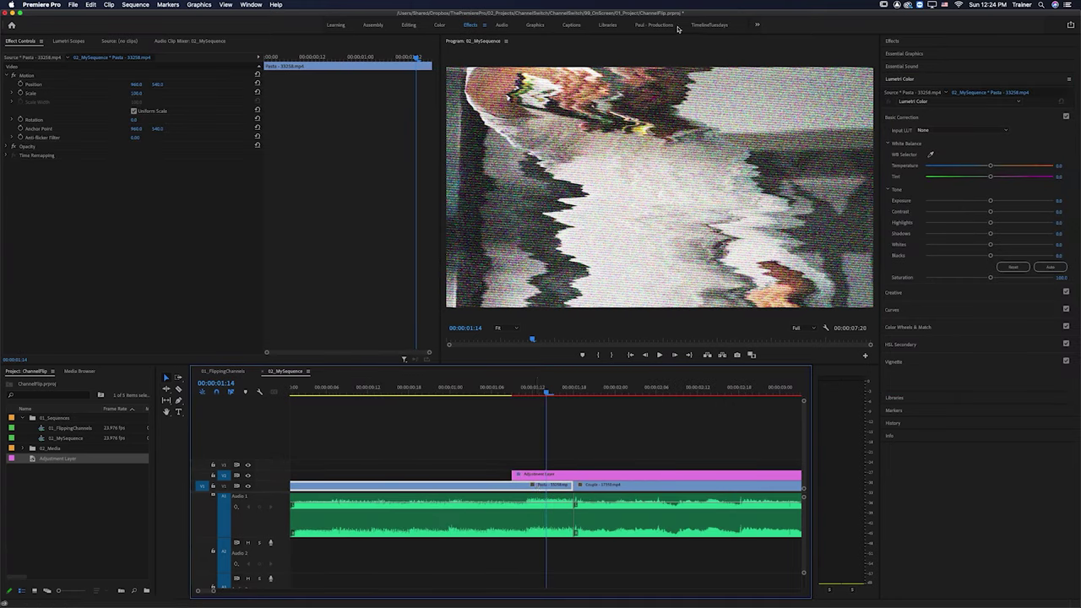
{"action": "left_click", "coordinate": [581, 387]}
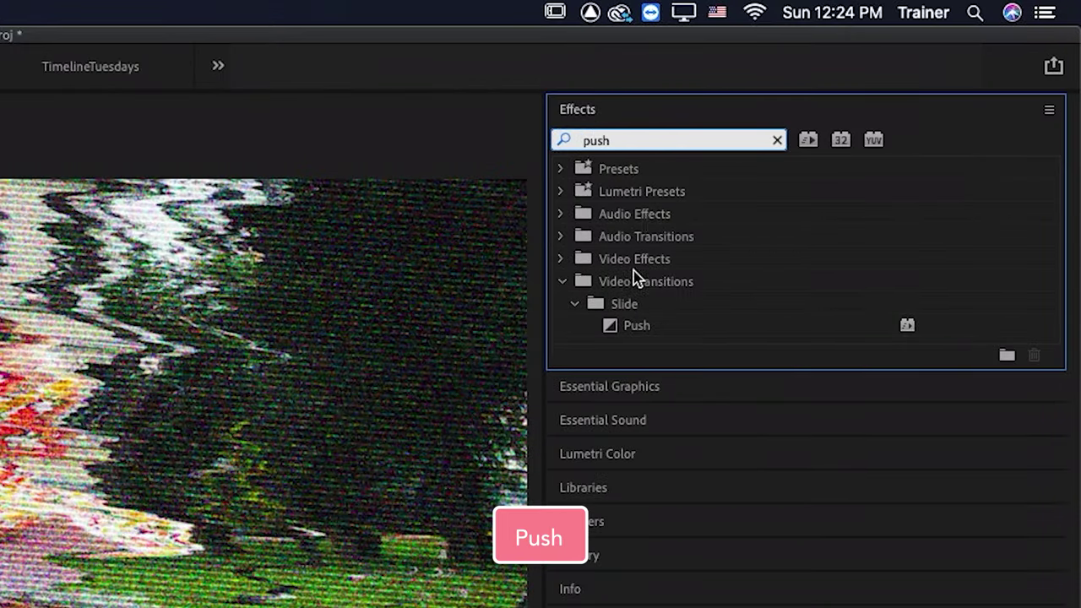
Add a Push transition at the cut and shorten it to 6 frames
{"action": "left_click", "coordinate": [636, 325]}
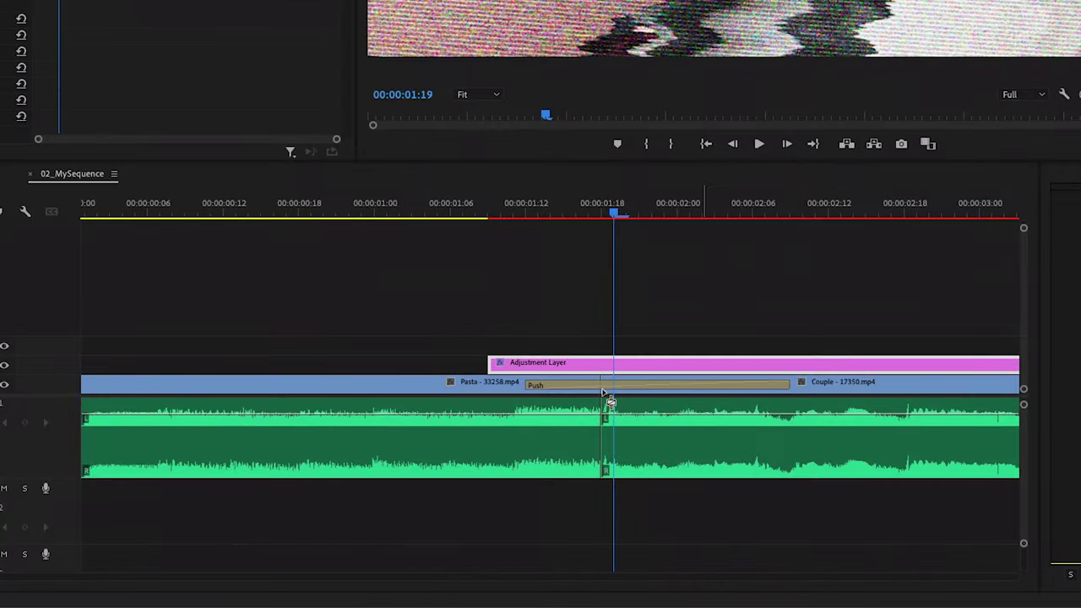
{"action": "double_click", "coordinate": [603, 385]}
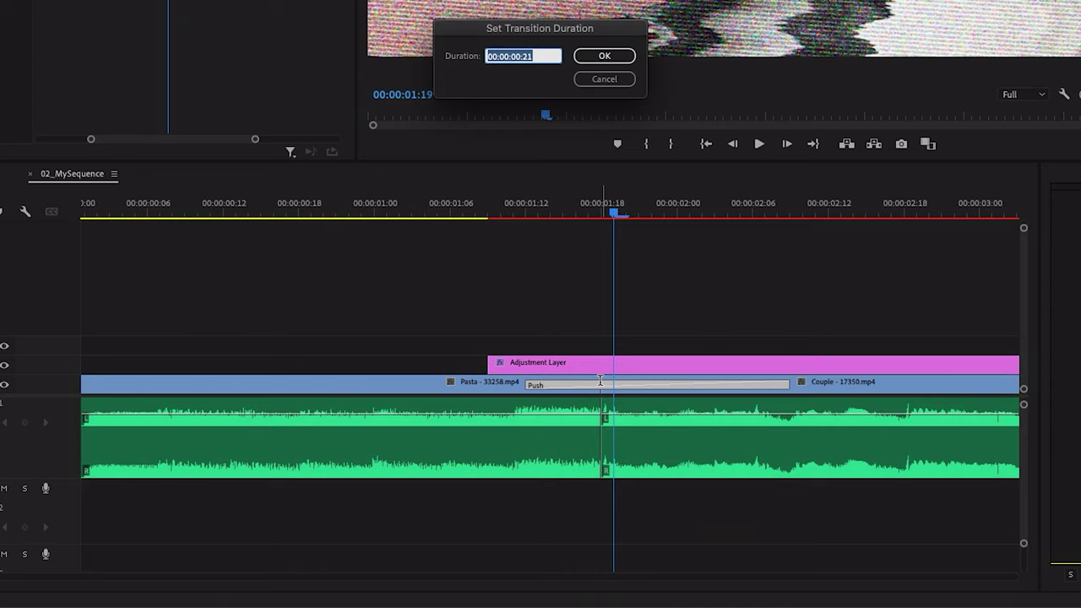
{"action": "type", "text": "6"}
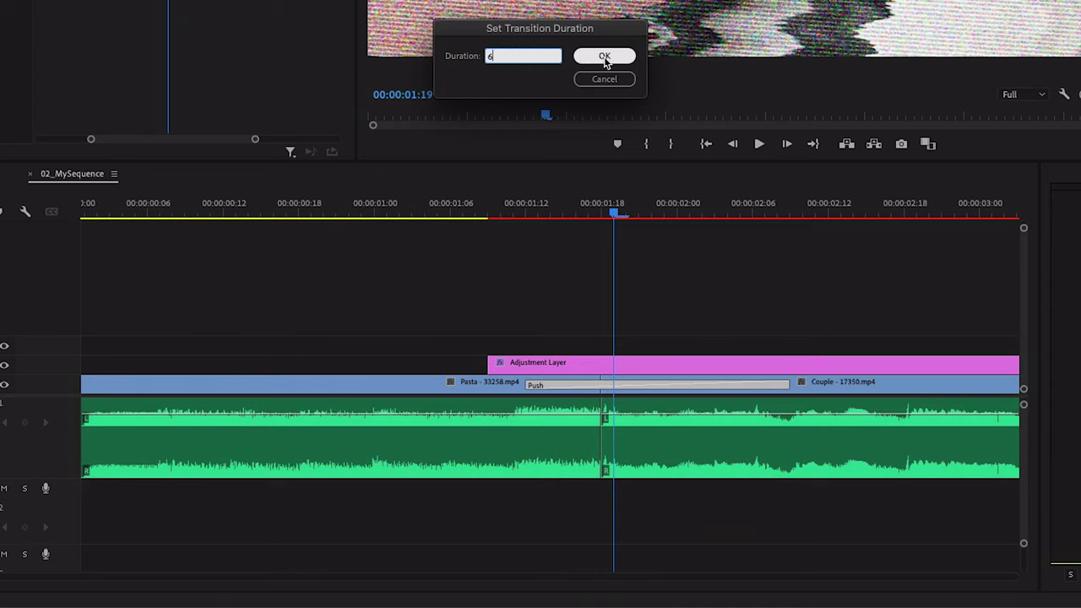
{"action": "left_click", "coordinate": [604, 56]}
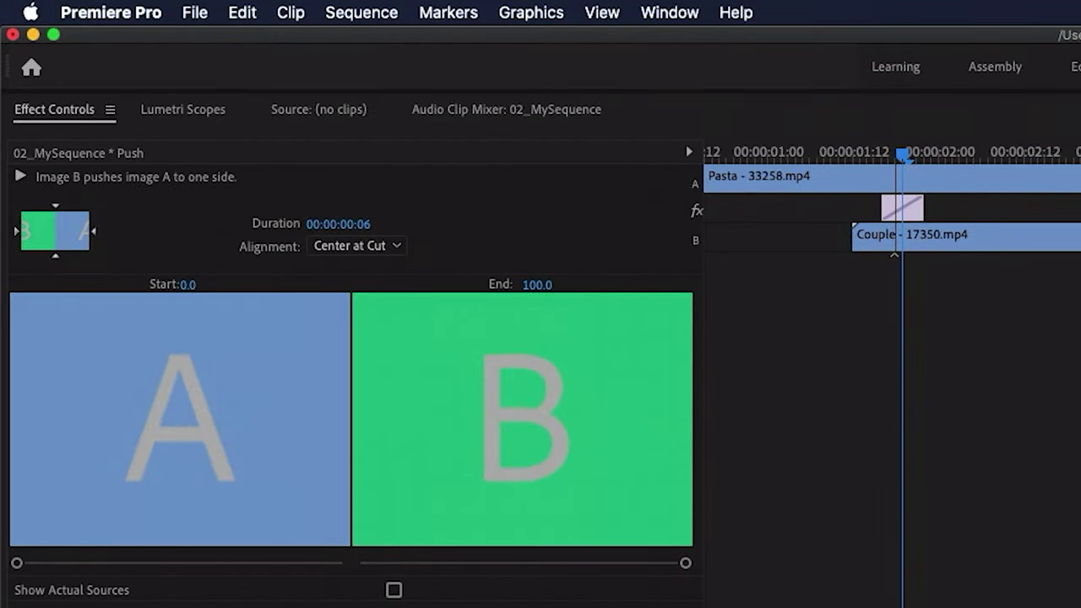
Set the Push direction to South to North and Alignment to Center at Cut
{"action": "left_click", "coordinate": [55, 258]}
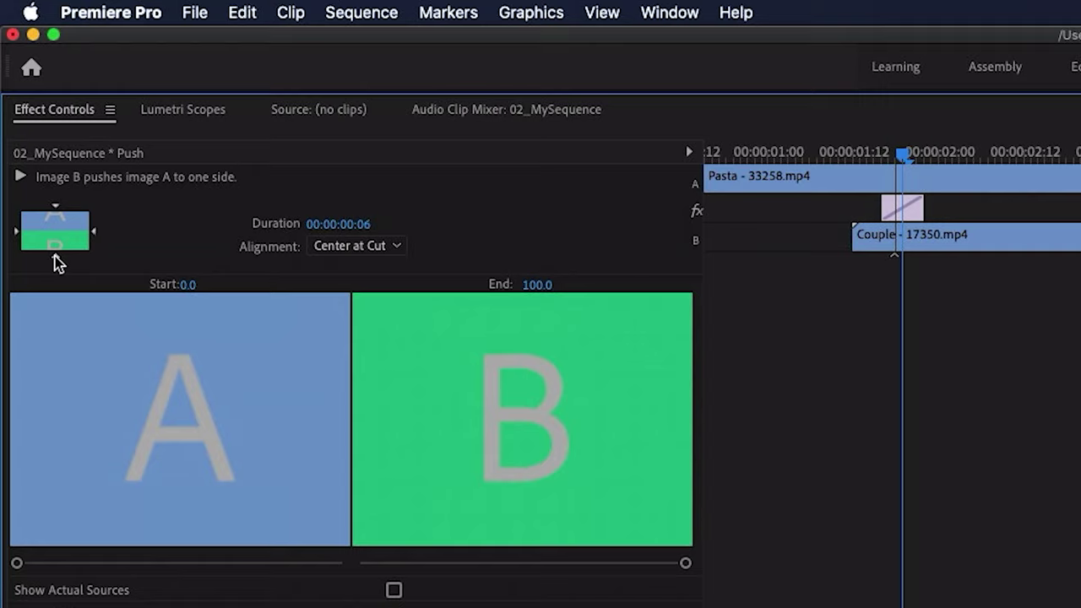
{"action": "left_click", "coordinate": [355, 246]}
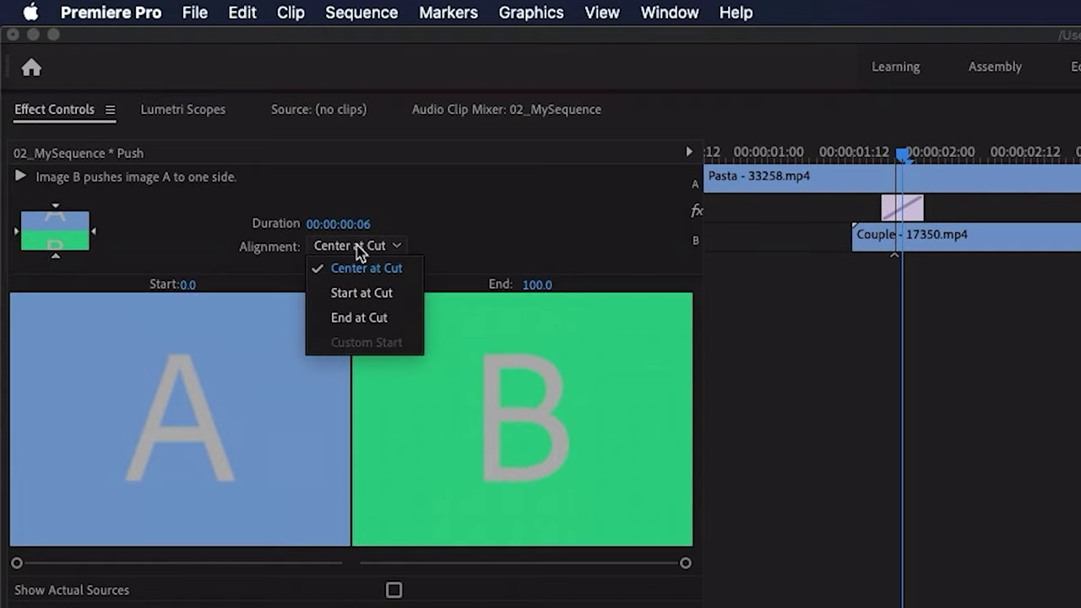
{"action": "left_click", "coordinate": [369, 270]}
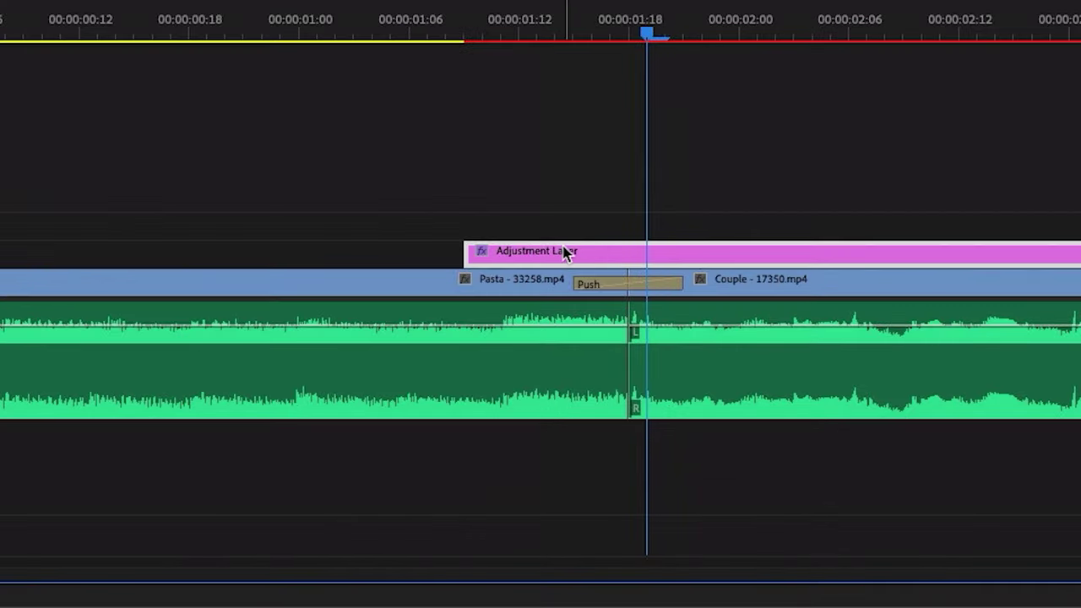
Trim the adjustment layer to start with the Push transition, cut it at the Push end, and delete the leftover piece
{"action": "left_click_drag", "start_coordinate": [548, 473], "coordinate": [575, 476]}
{"action": "left_click_drag", "start_coordinate": [632, 253], "coordinate": [653, 261]}
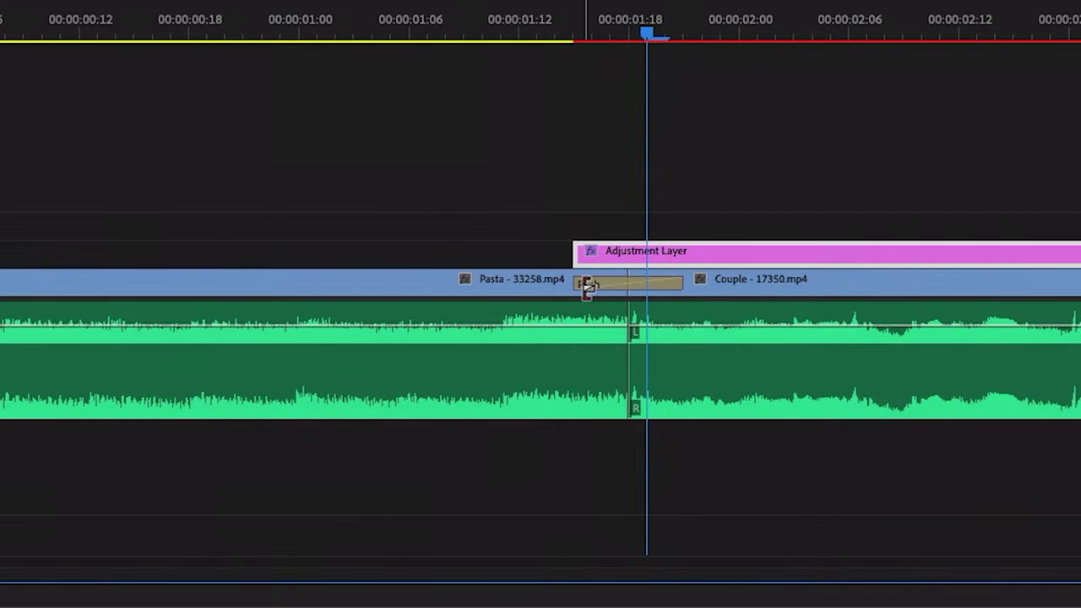
{"action": "key", "text": "c"}
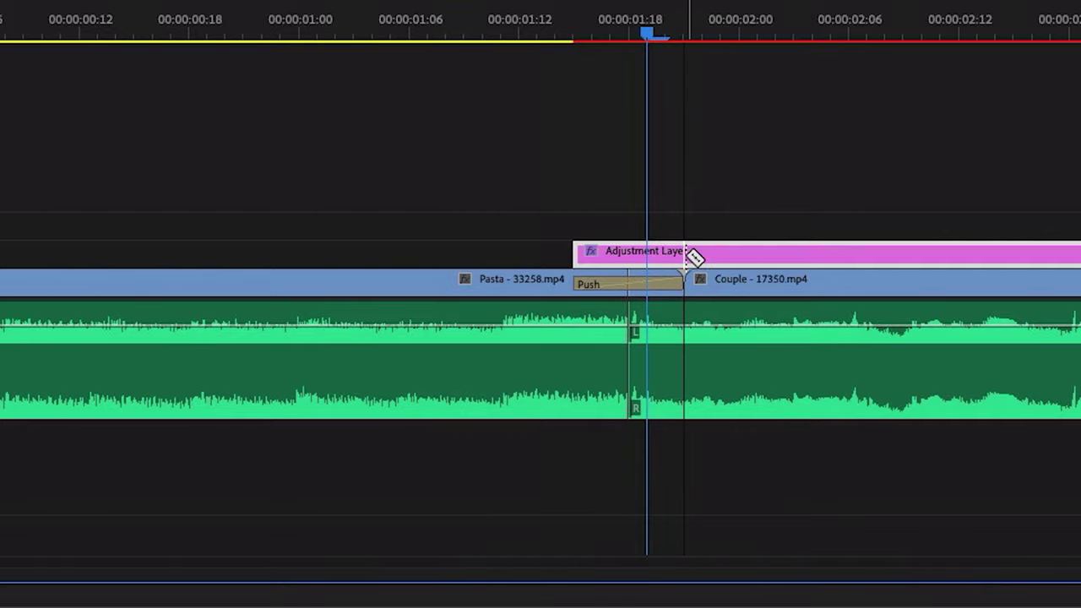
{"action": "left_click", "coordinate": [685, 255]}
{"action": "key", "text": "v"}
{"action": "left_click", "coordinate": [708, 257]}
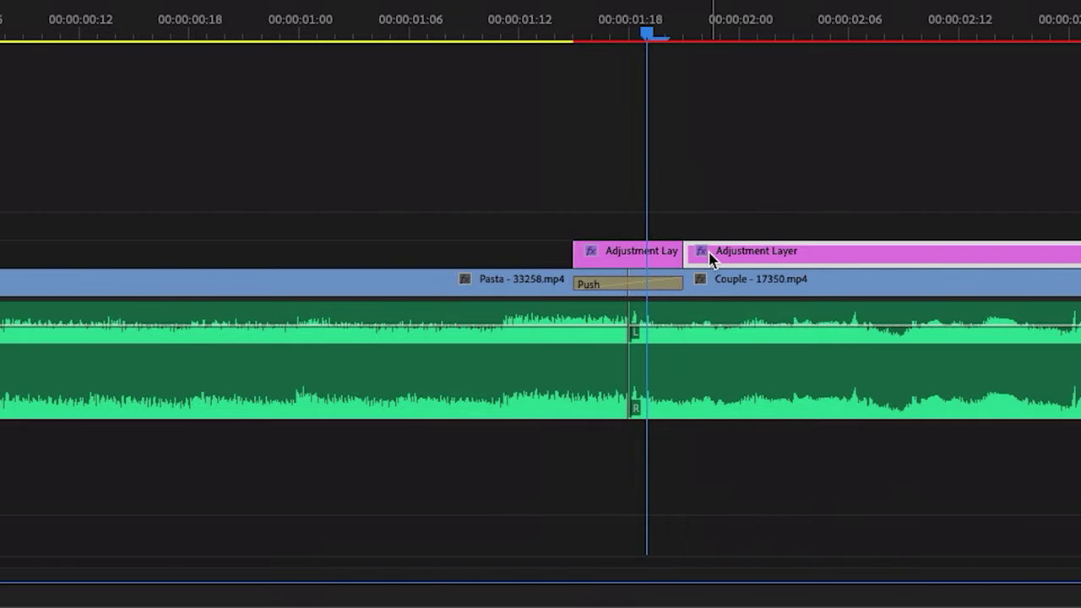
{"action": "key", "text": "Delete"}
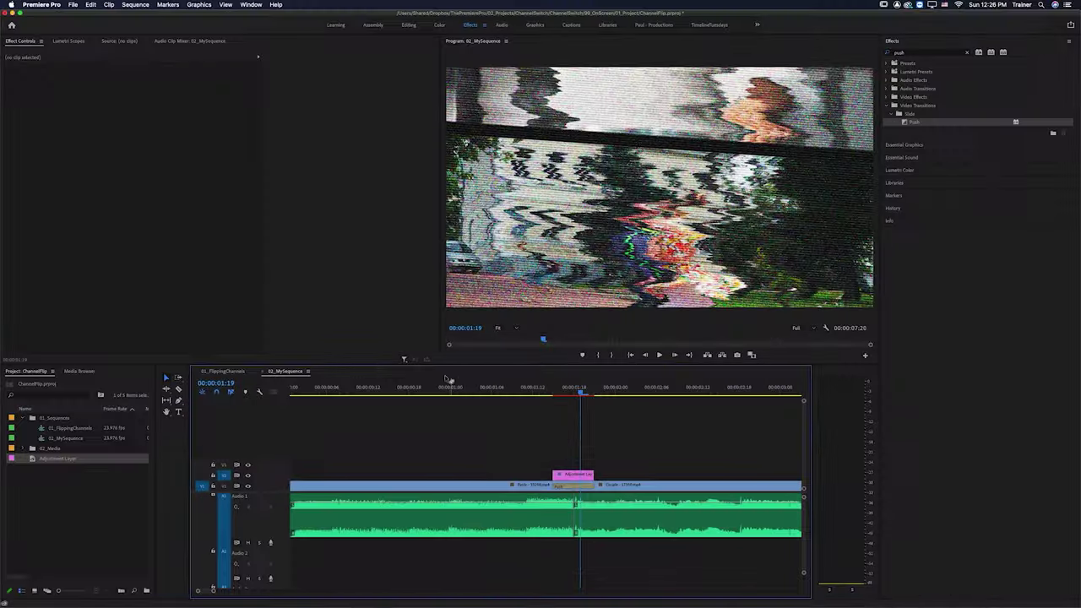
{"action": "left_click", "coordinate": [465, 393]}
{"action": "key", "text": "Return"}
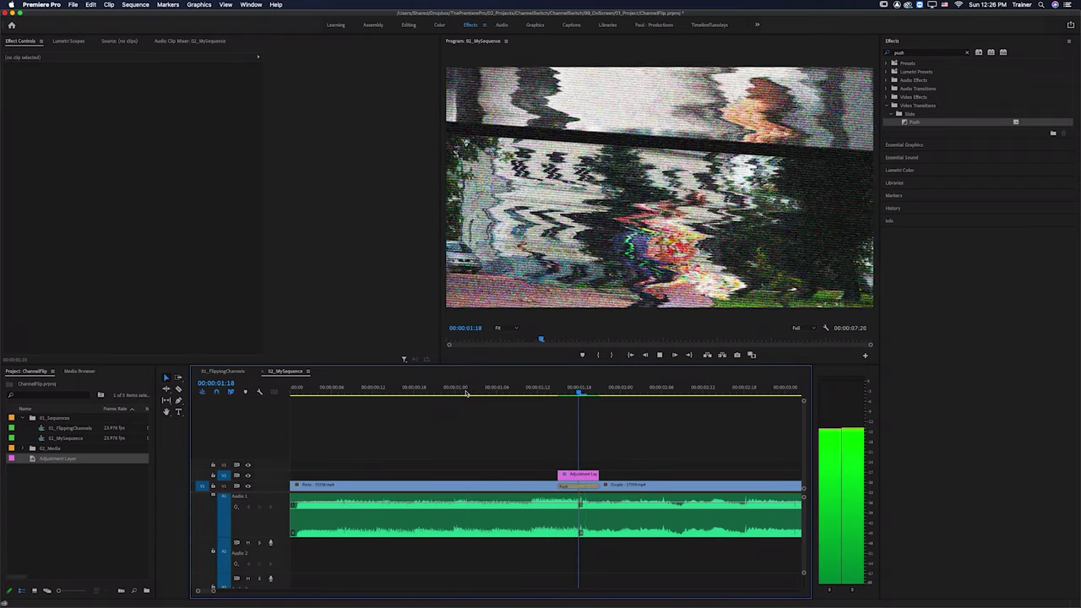
{"action": "key", "text": "space"}
{"action": "key", "text": "minus"}
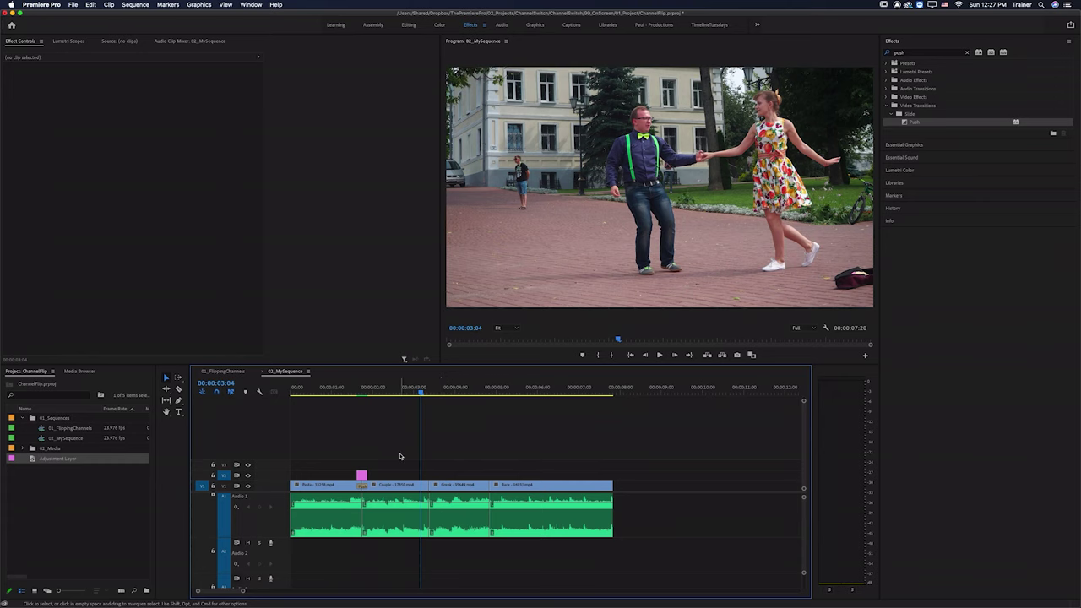
{"action": "left_click", "coordinate": [363, 392]}
{"action": "key", "text": "equal"}
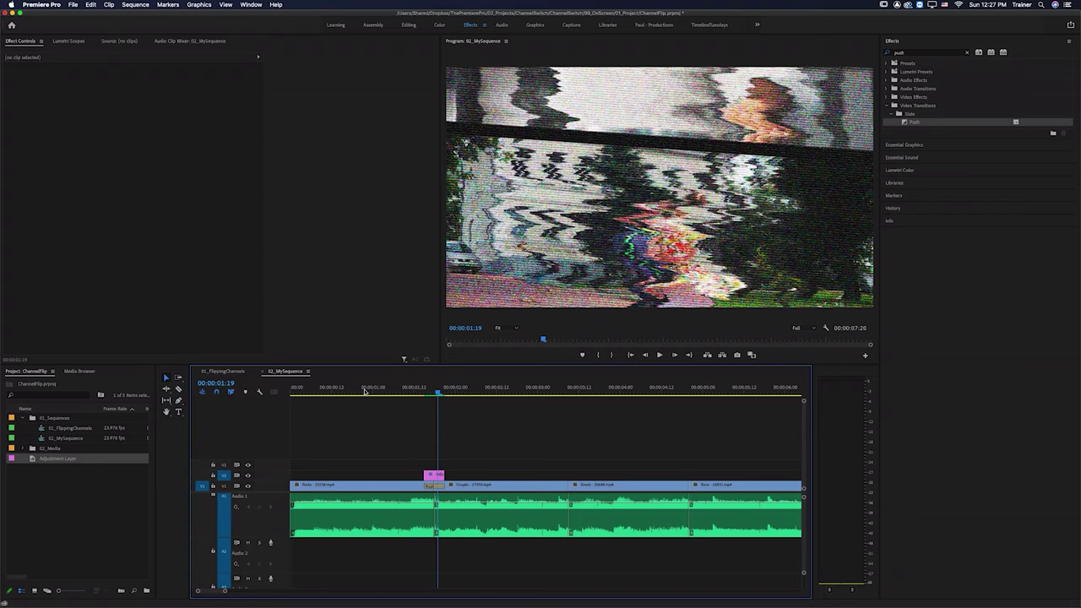
Select the V2 adjustment layer to show its Noise and Grid effects in Effect Controls
{"action": "left_click", "coordinate": [433, 475]}
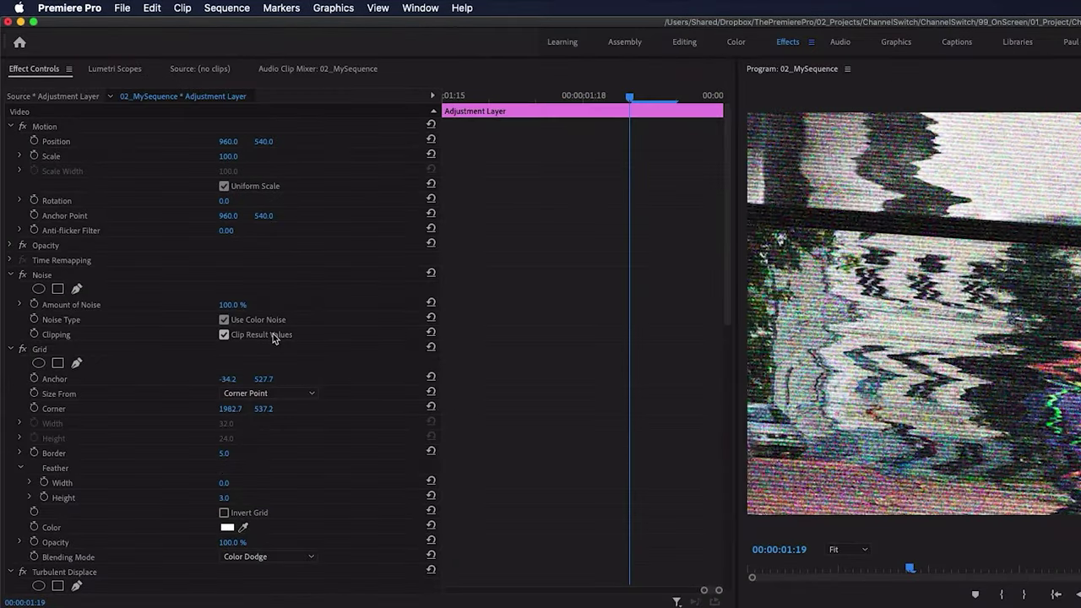